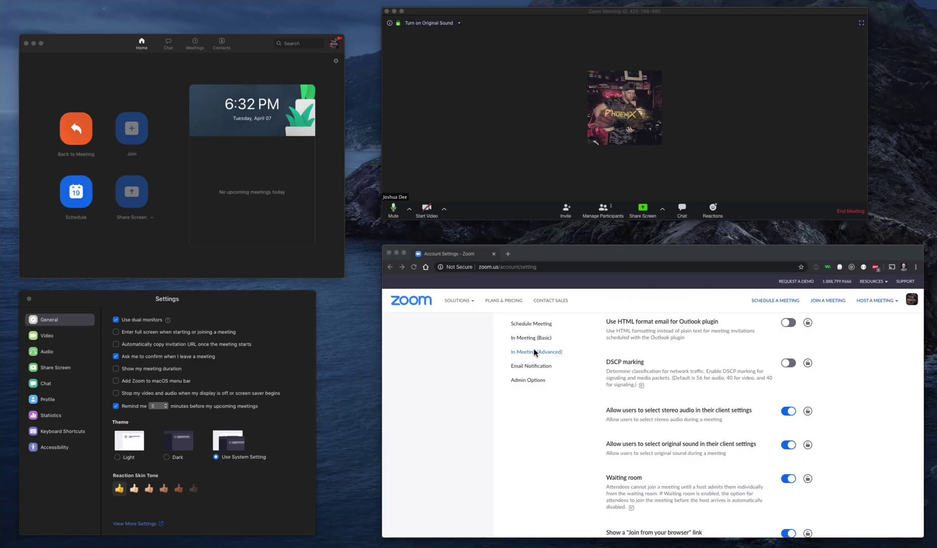
left_click(517, 353)
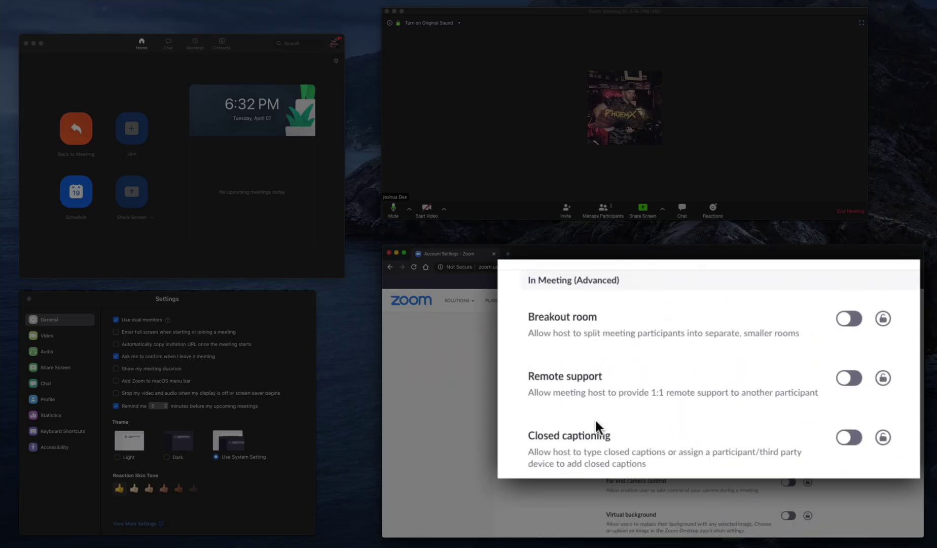
scroll(595, 418, "down", 2)
scroll(594, 418, "down", 2)
scroll(594, 419, "down", 2)
scroll(597, 421, "down", 2)
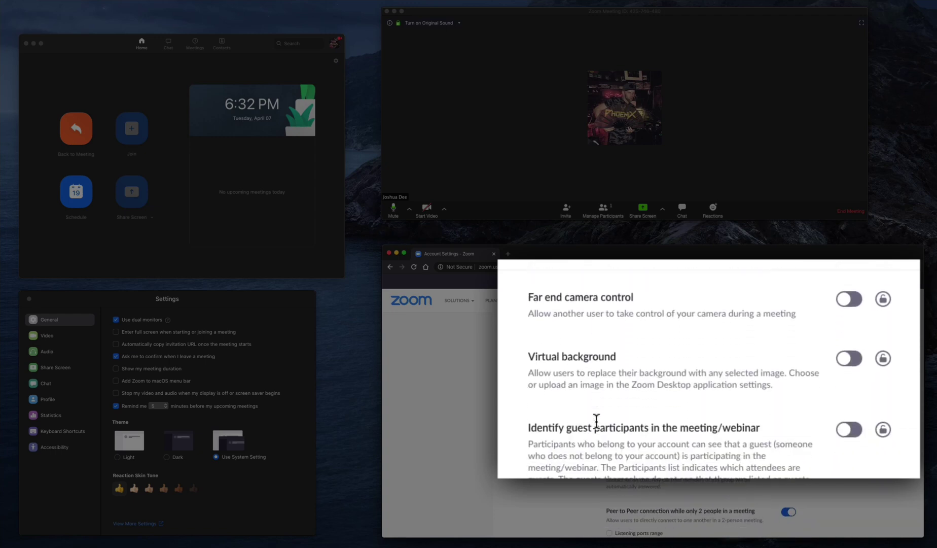
scroll(597, 422, "down", 2)
scroll(597, 421, "down", 2)
scroll(597, 421, "down", 2)
scroll(595, 421, "down", 2)
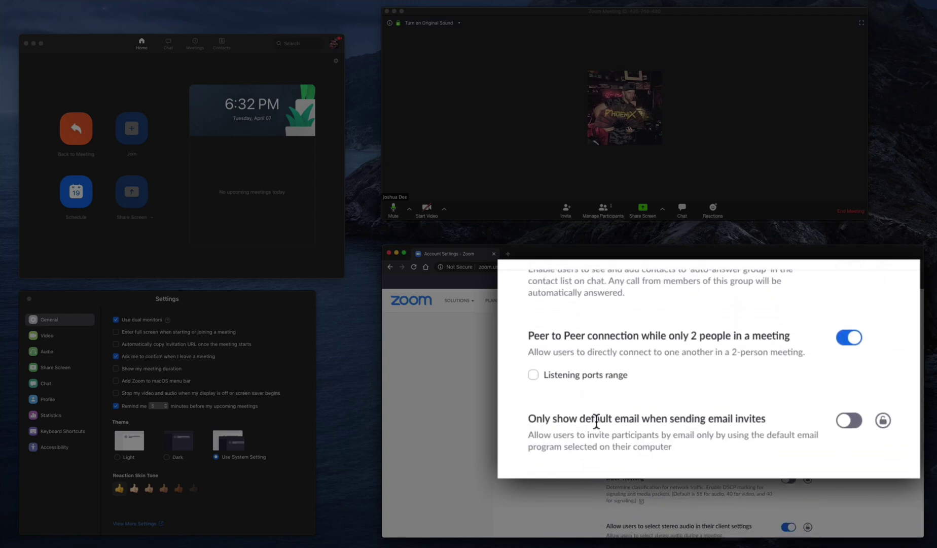
scroll(595, 422, "down", 2)
scroll(596, 421, "down", 2)
scroll(597, 420, "down", 2)
scroll(597, 421, "down", 2)
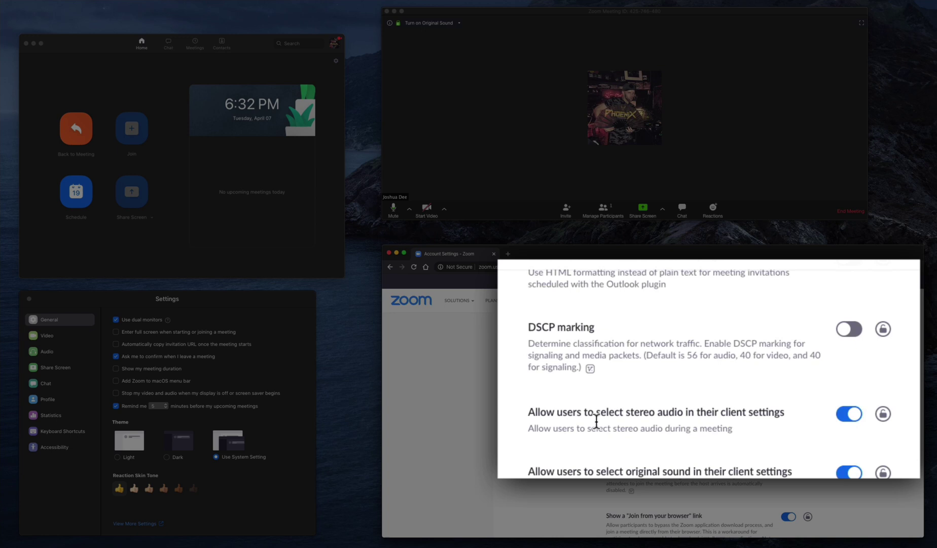
scroll(597, 424, "down", 2)
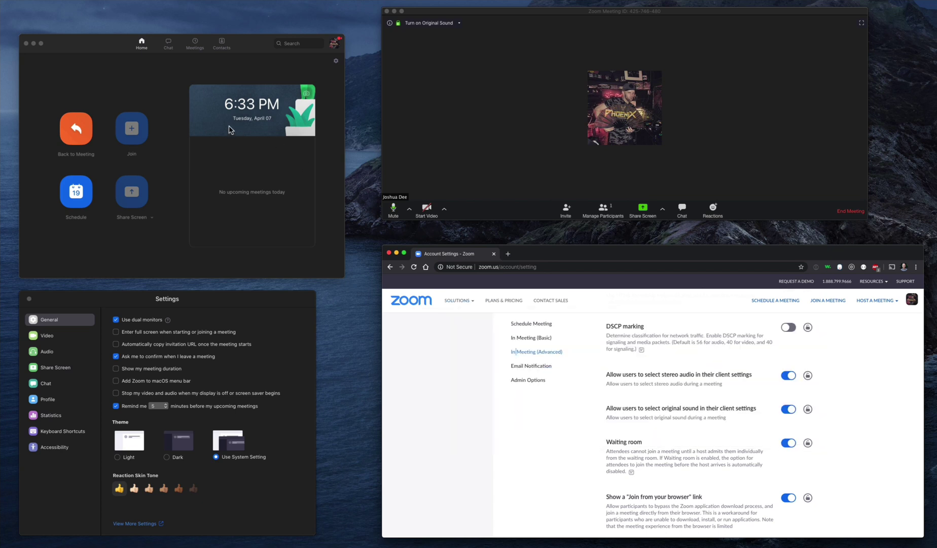
Step: Show the Zoom client's Audio settings page, confirming Enable stereo is checked
left_click(152, 94)
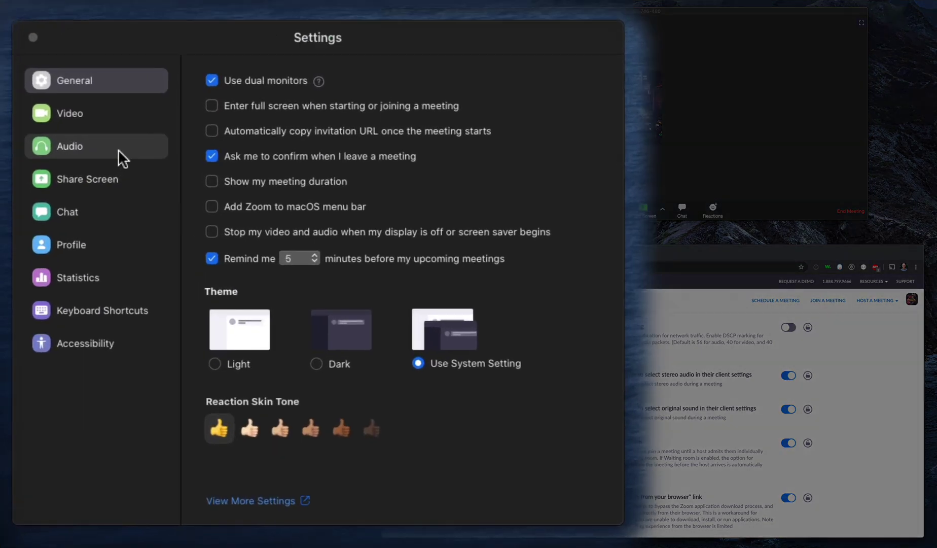
left_click(70, 352)
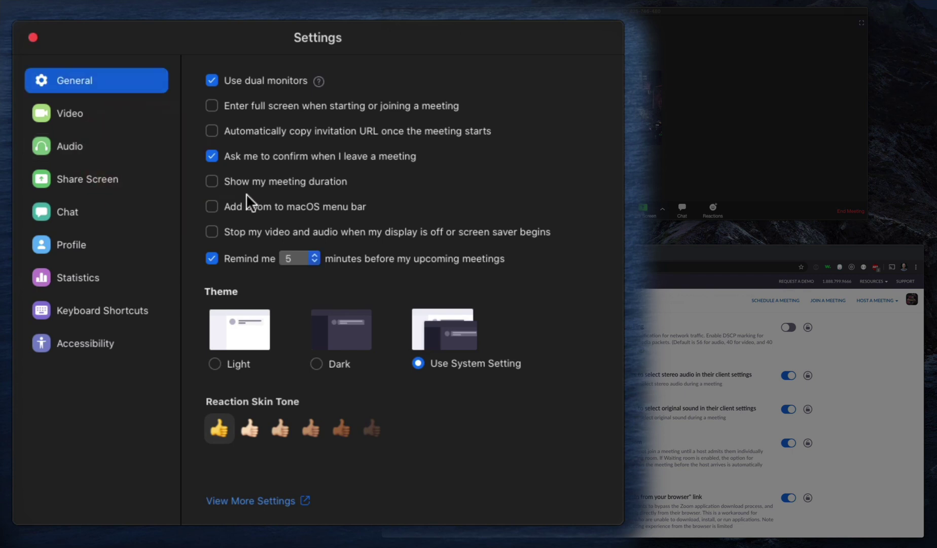
left_click(136, 153)
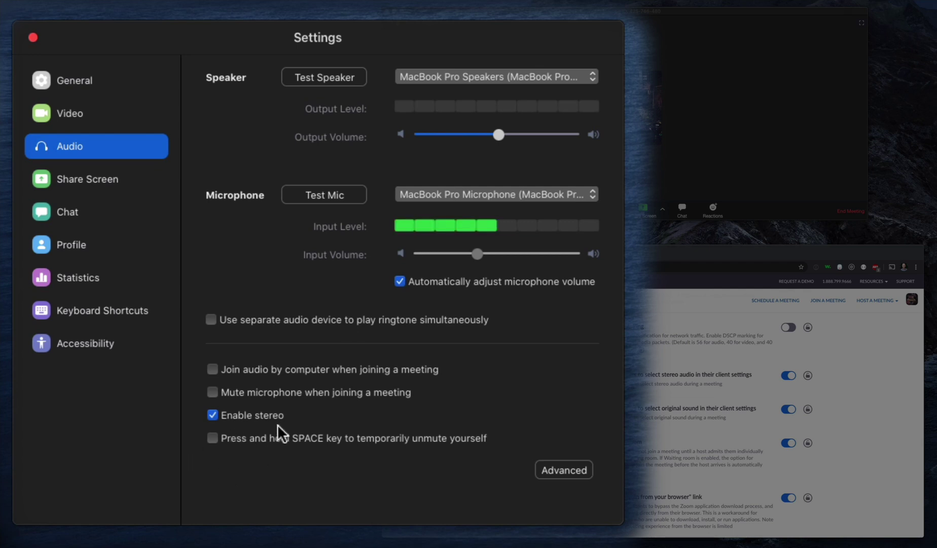
Step: Offer original sound in meetings and disable both background noise suppression options, then return to the meeting
left_click(554, 470)
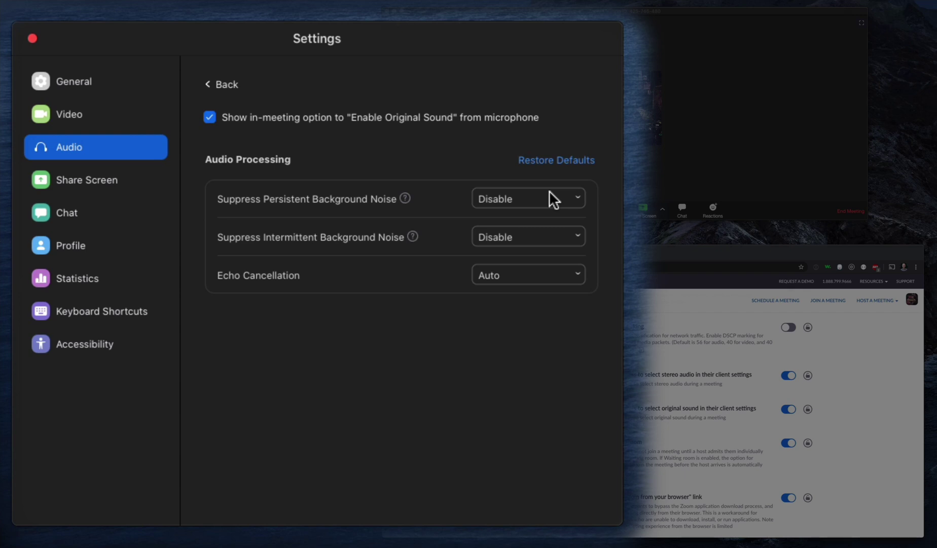
left_click(429, 150)
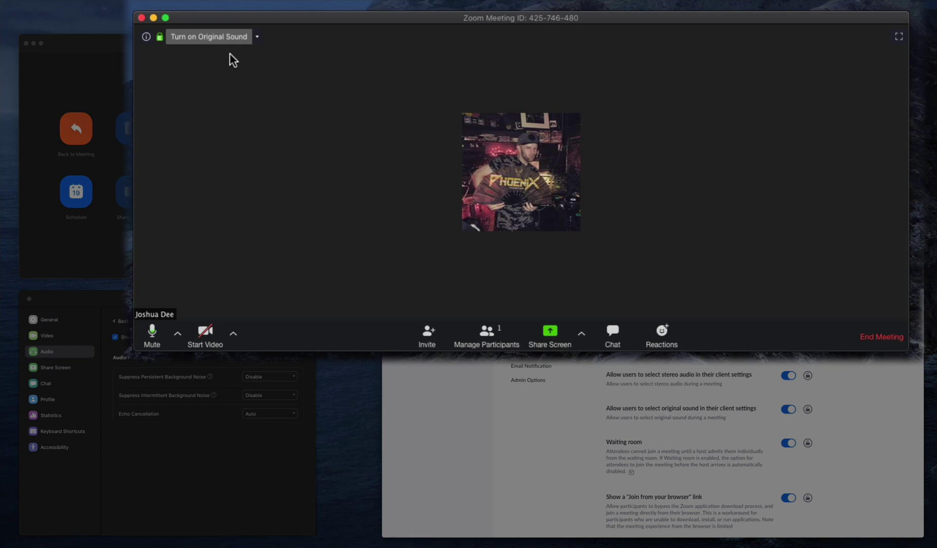
Step: Turn on original sound in the meeting and make ManyCam Virtual Microphone always use it
left_click(229, 53)
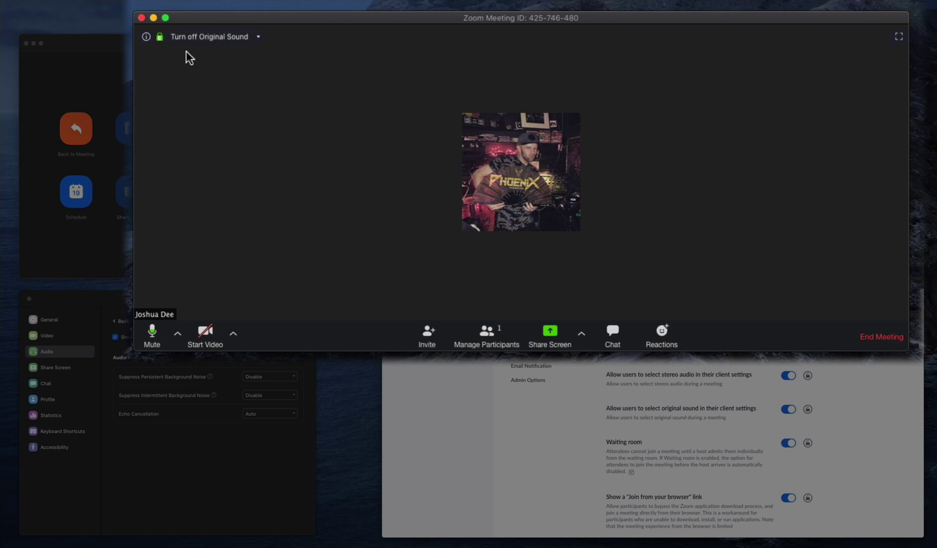
left_click(263, 53)
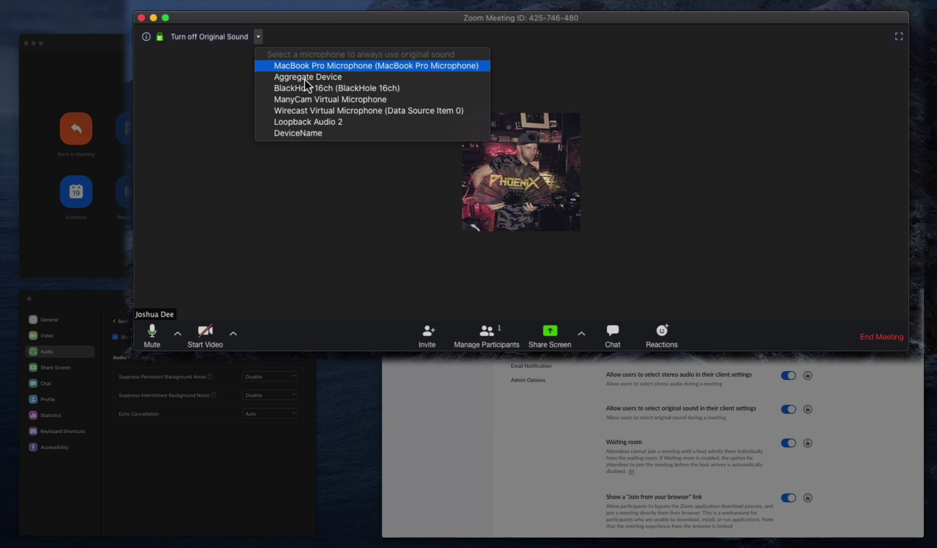
left_click(304, 116)
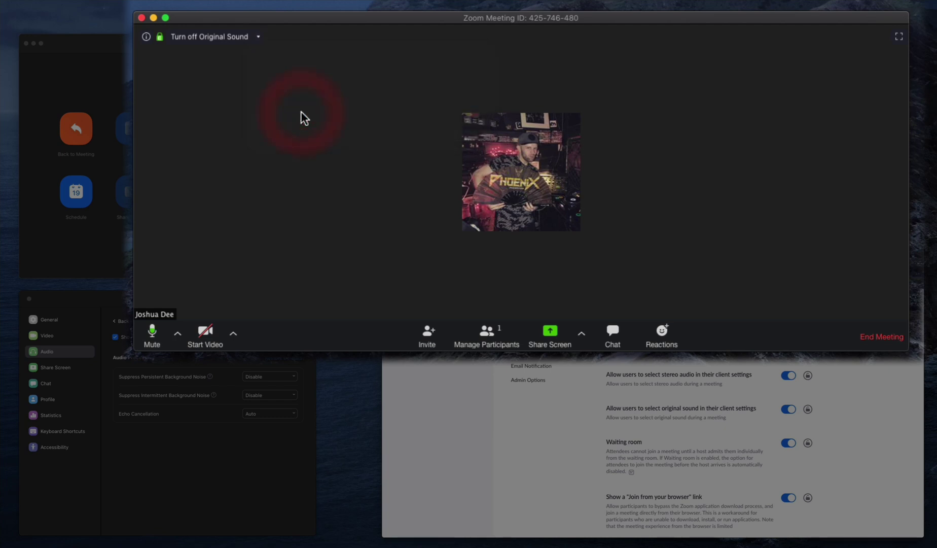
left_click(262, 39)
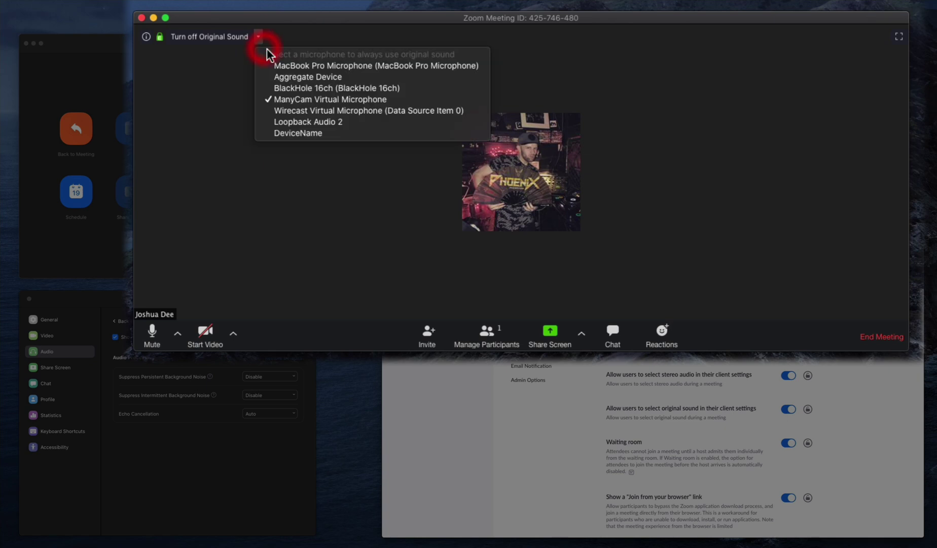
left_click(209, 108)
left_click(181, 341)
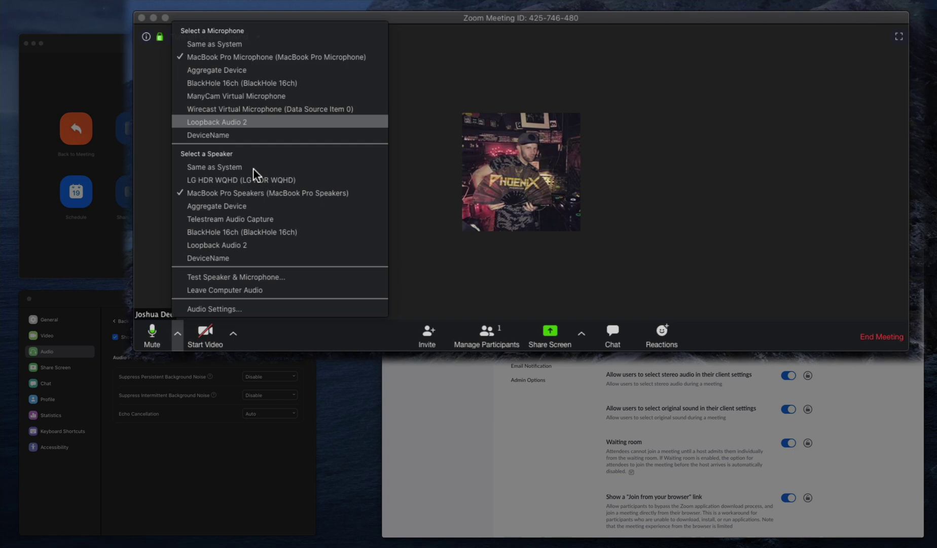
Step: Switch the meeting microphone to ManyCam Virtual Microphone and open its Audio Settings
left_click(244, 112)
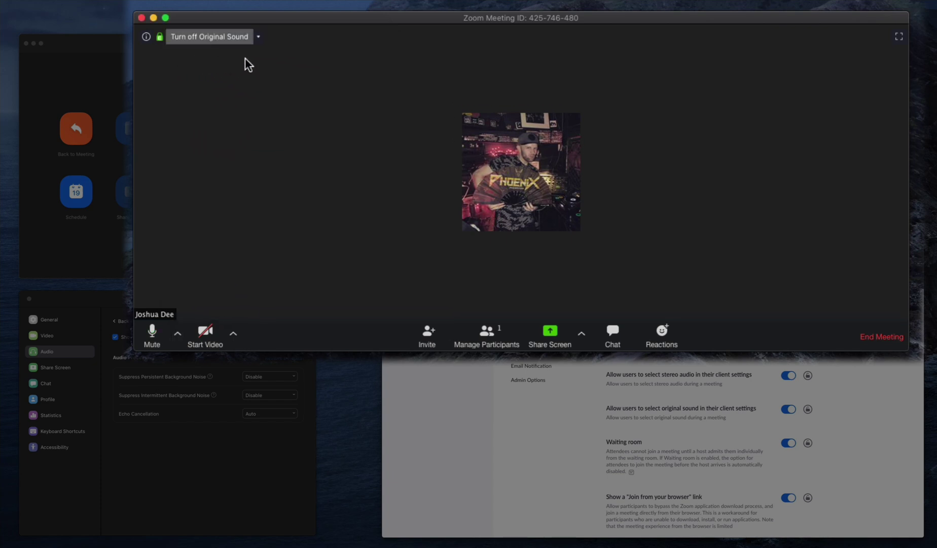
left_click(181, 333)
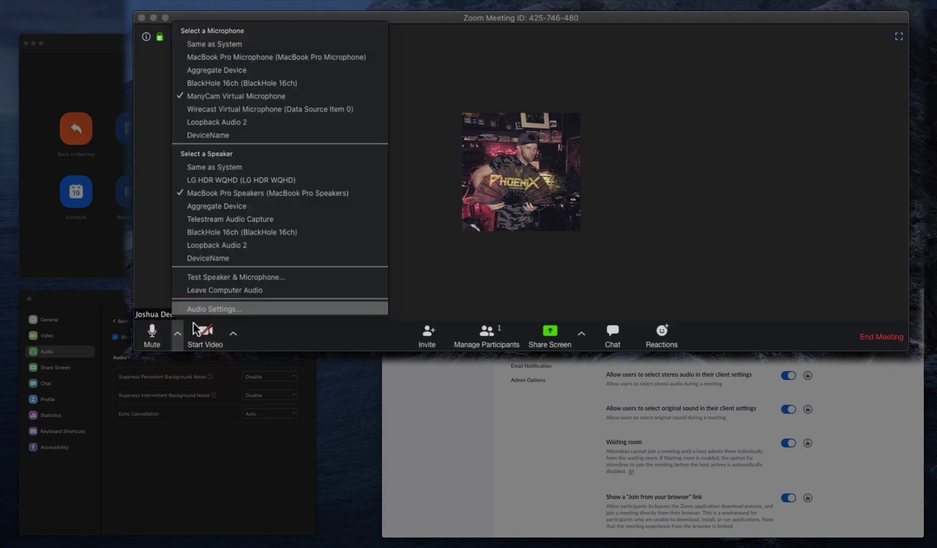
left_click(215, 309)
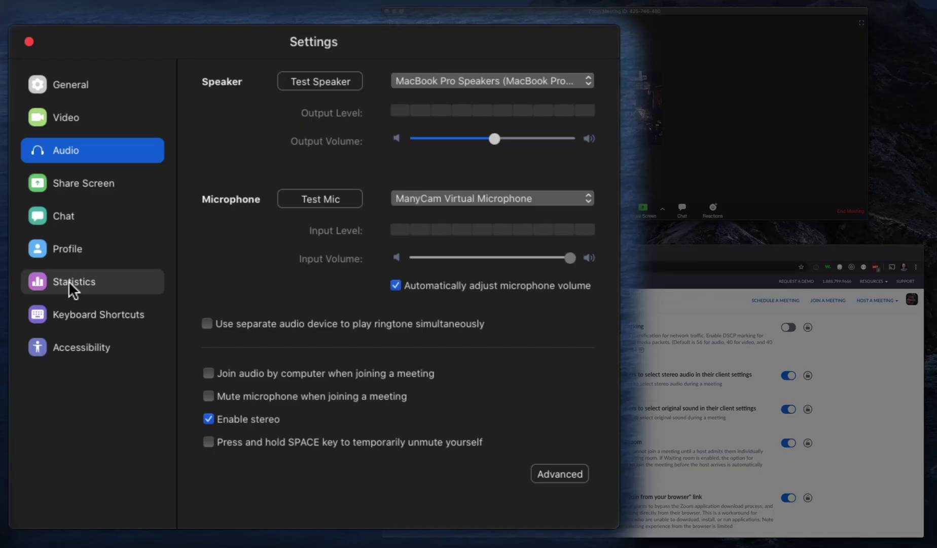
Step: Show the Audio statistics: frequency, latency, jitter and packet loss
left_click(69, 282)
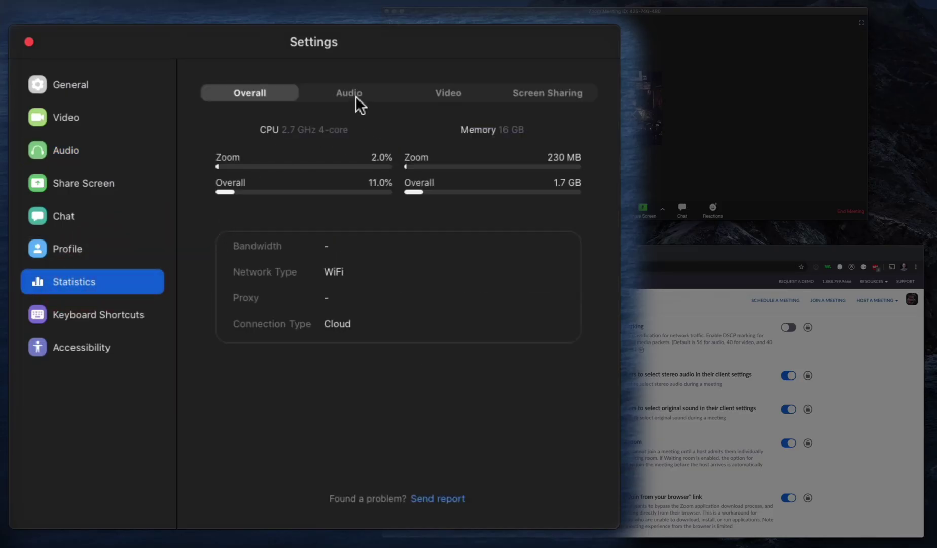
left_click(357, 96)
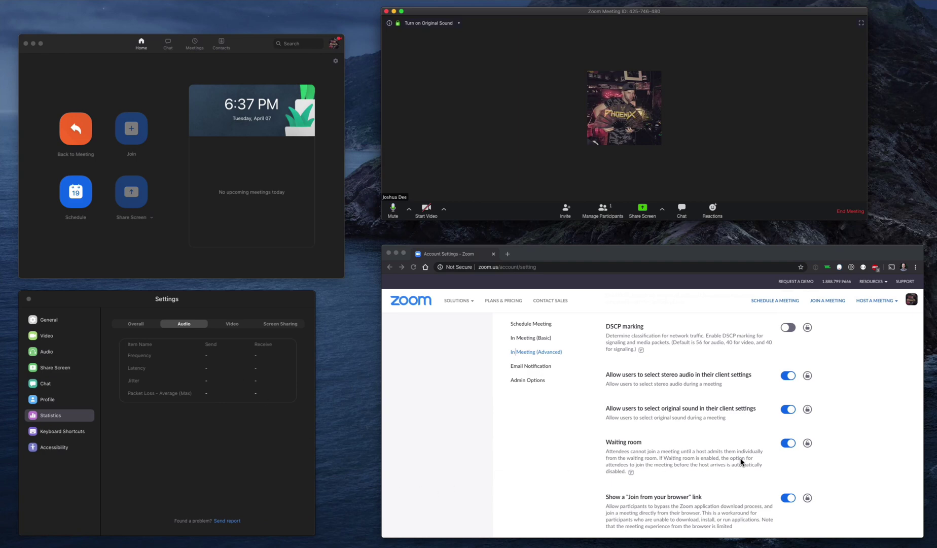
Step: Show the web portal's Schedule Meeting settings with Computer Audio as the audio type
left_click(714, 463)
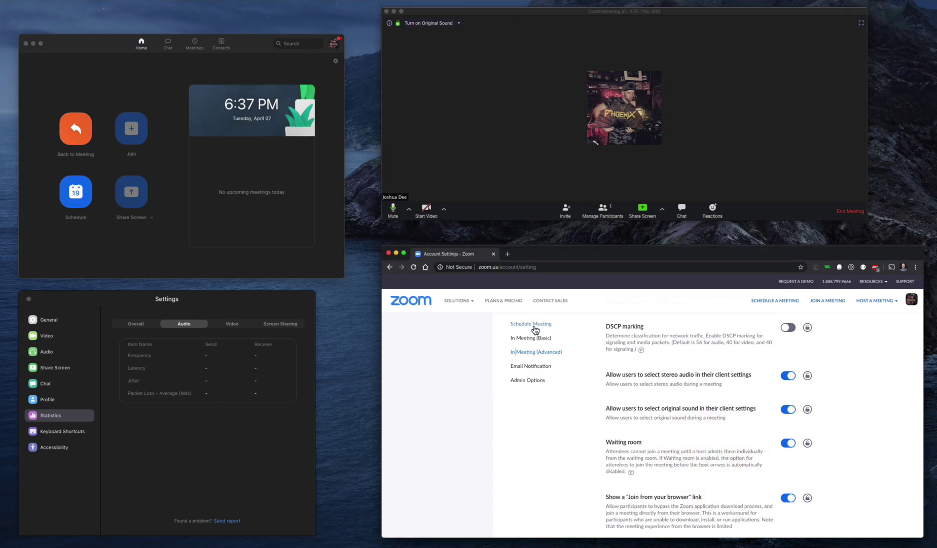
scroll(618, 373, "down", 5)
scroll(618, 374, "down", 5)
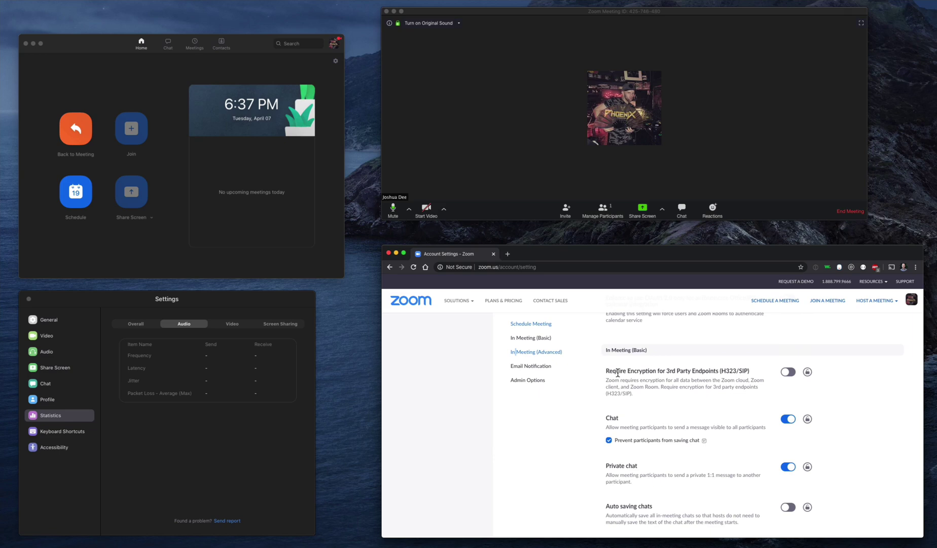
scroll(618, 373, "down", 5)
scroll(618, 373, "down", 5)
scroll(618, 374, "up", 15)
scroll(618, 374, "down", 3)
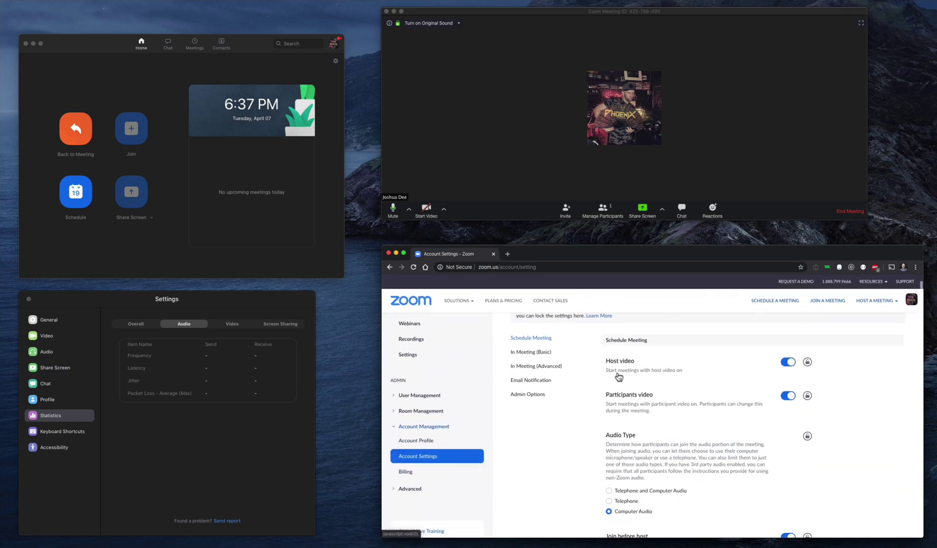
scroll(619, 374, "down", 3)
scroll(618, 373, "down", 1)
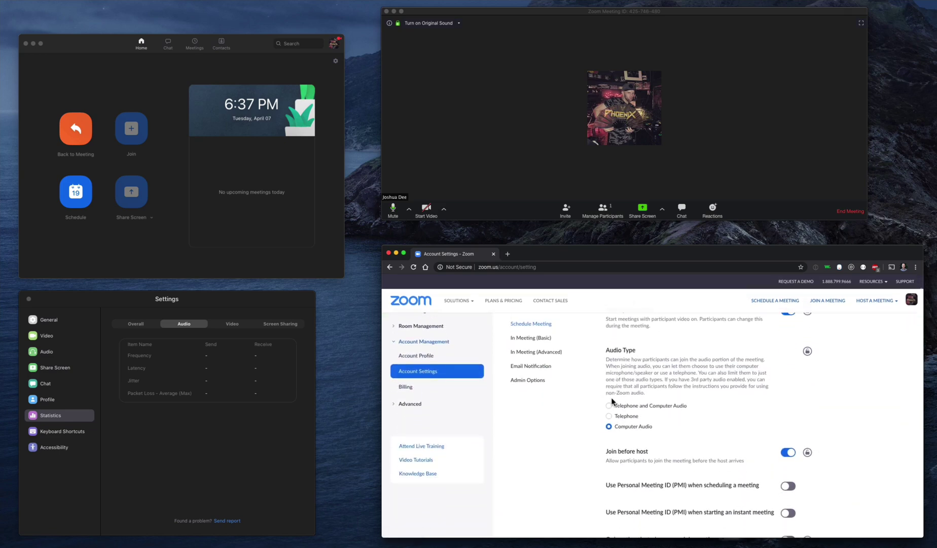